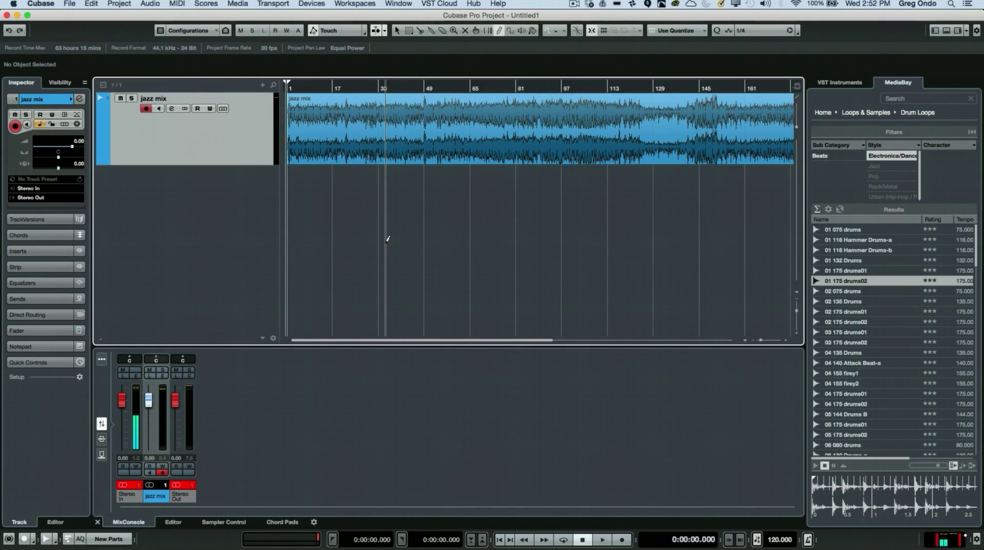
Zoom out to hear the whole jazz mix and switch to the Object Selection tool.
key(g)
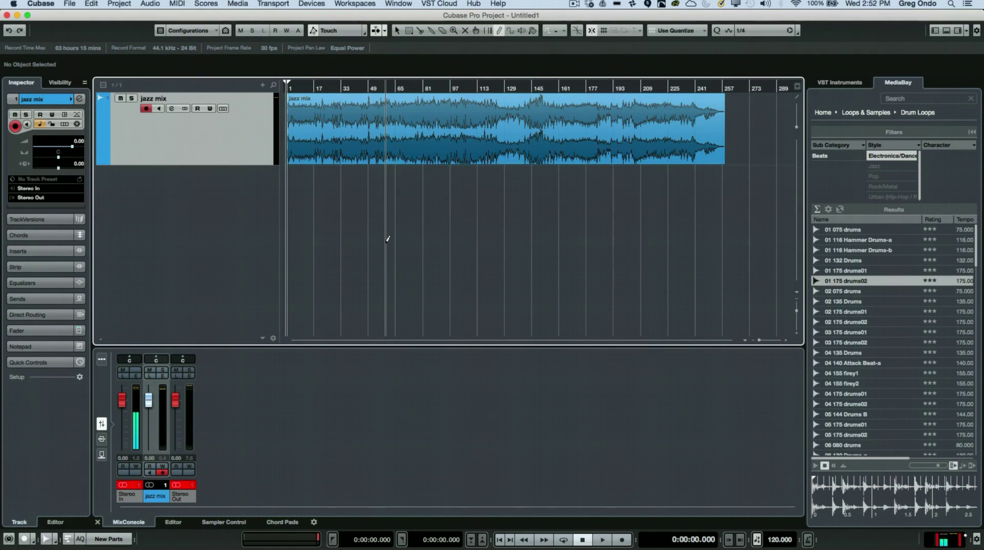
key(space)
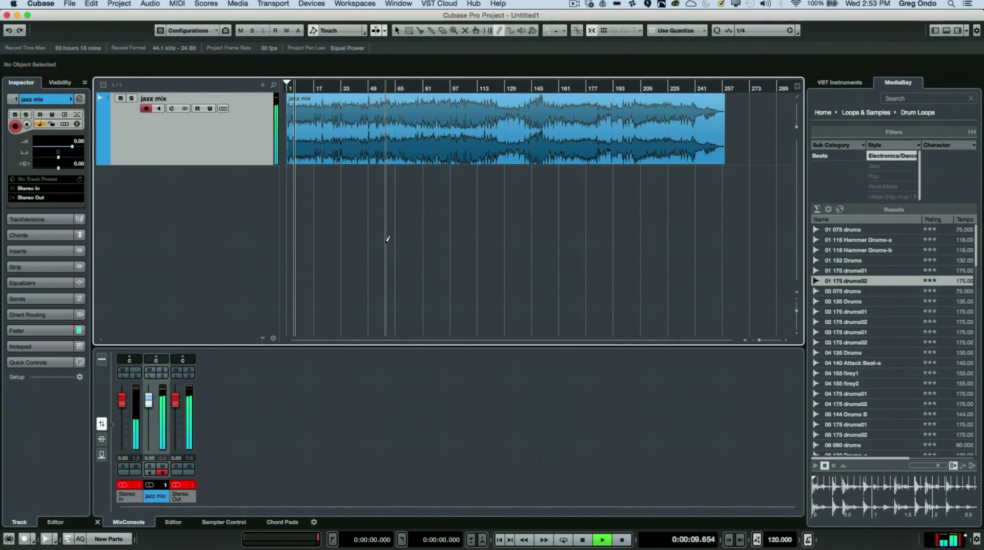
right_click(373, 182)
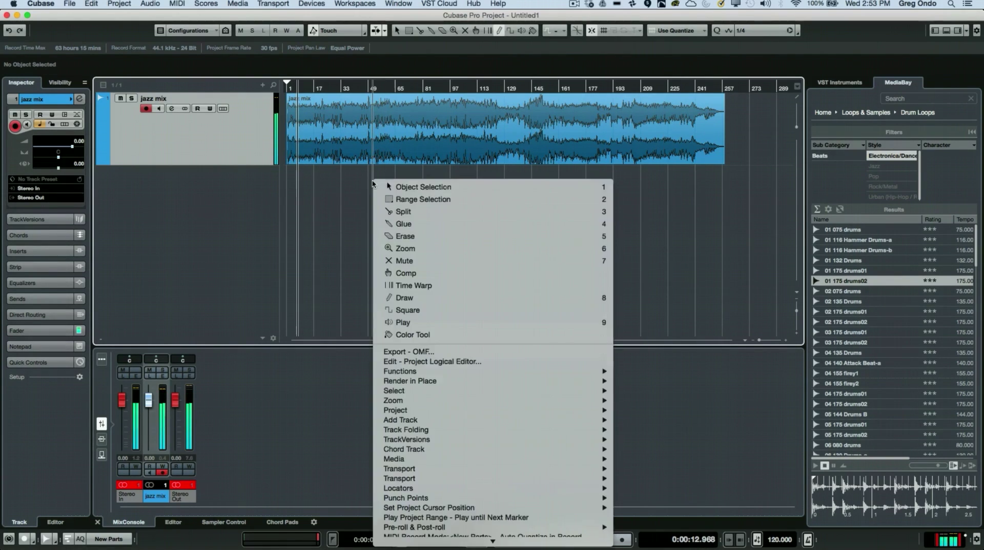
click(397, 186)
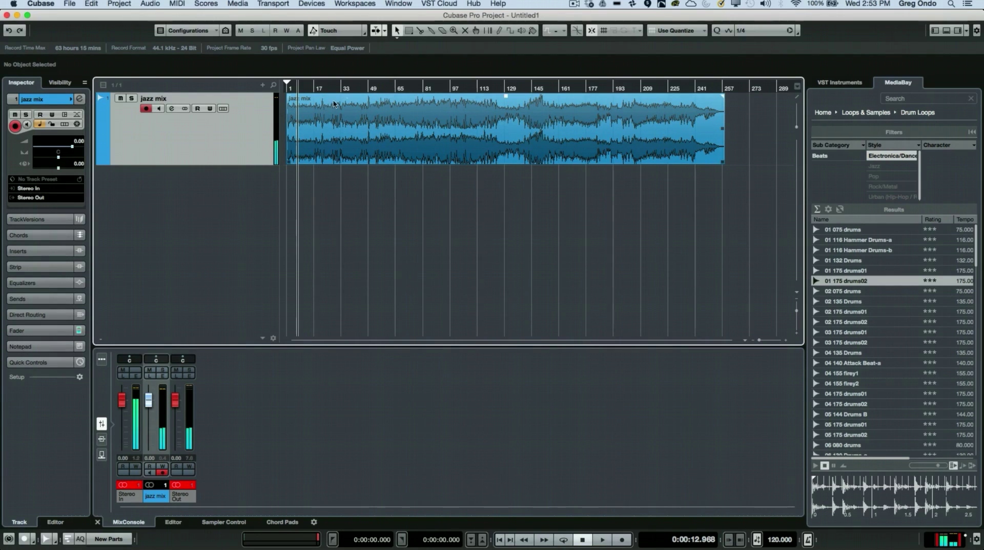
Move the playback position to around bar 39 and zoom out to see more bars.
drag(354, 92, 359, 132)
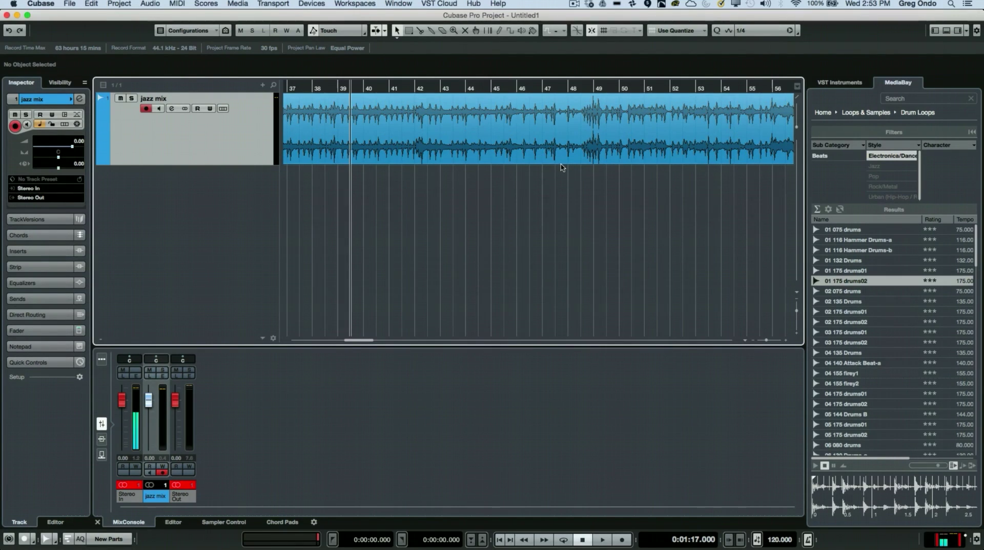
key(g)
key(g)
key(g)
key(g)
key(g)
key(g)
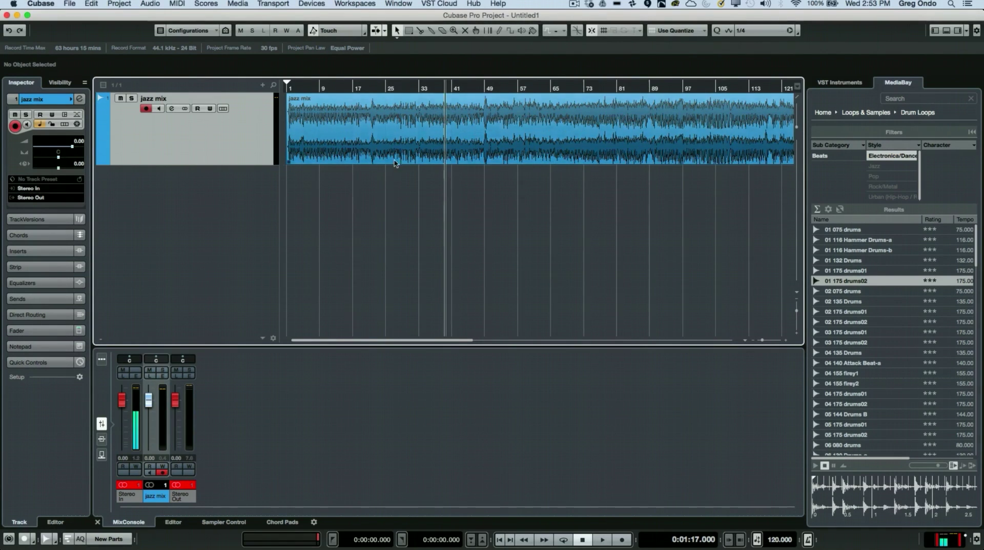
key(g)
key(g)
key(g)
key(g)
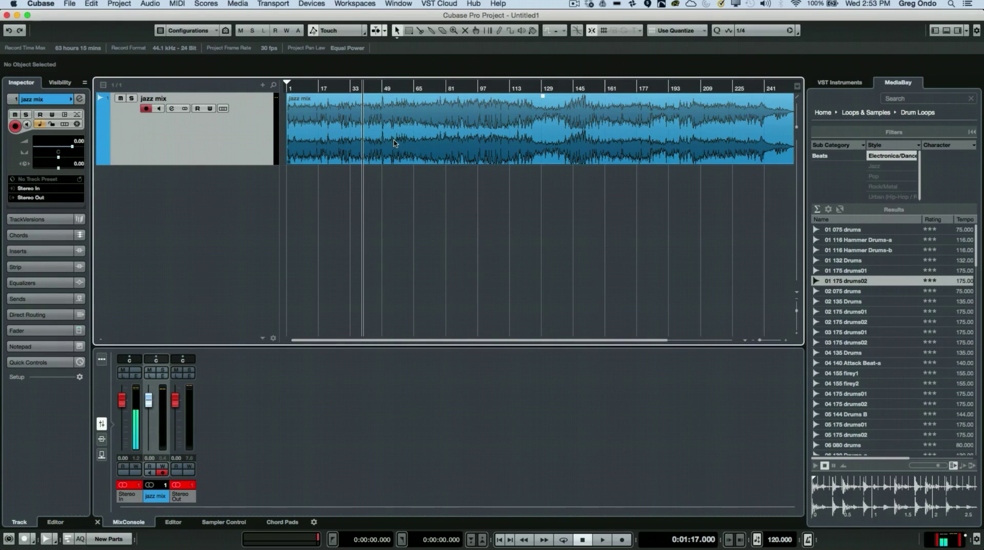
Analyze the jazz mix event with Project > Tempo Detection, setting the project tempo to 142.480.
click(413, 135)
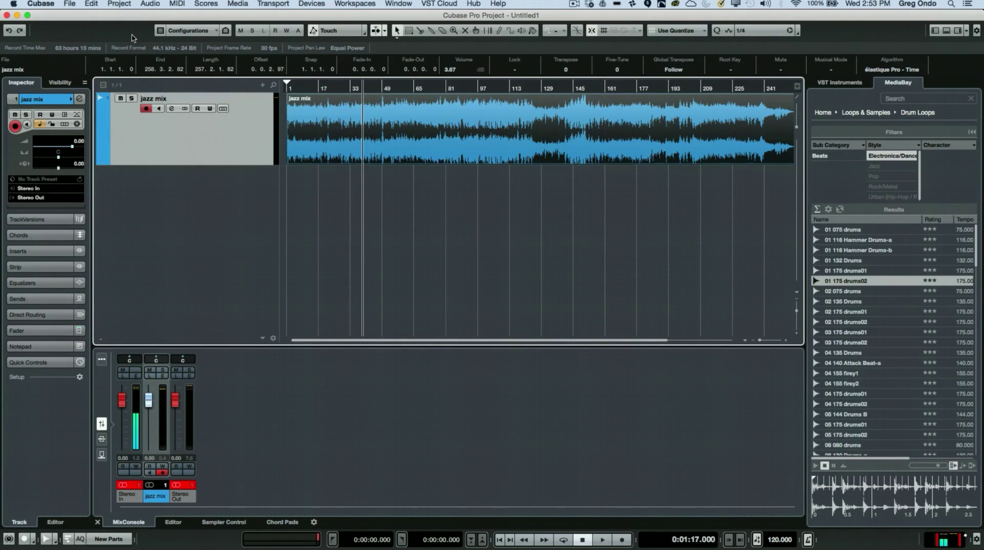
click(121, 5)
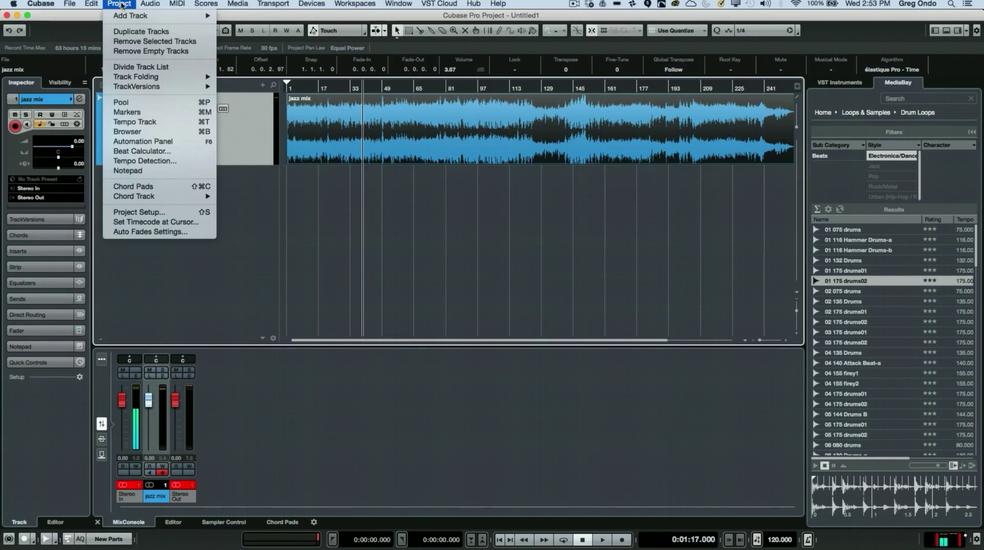
click(169, 161)
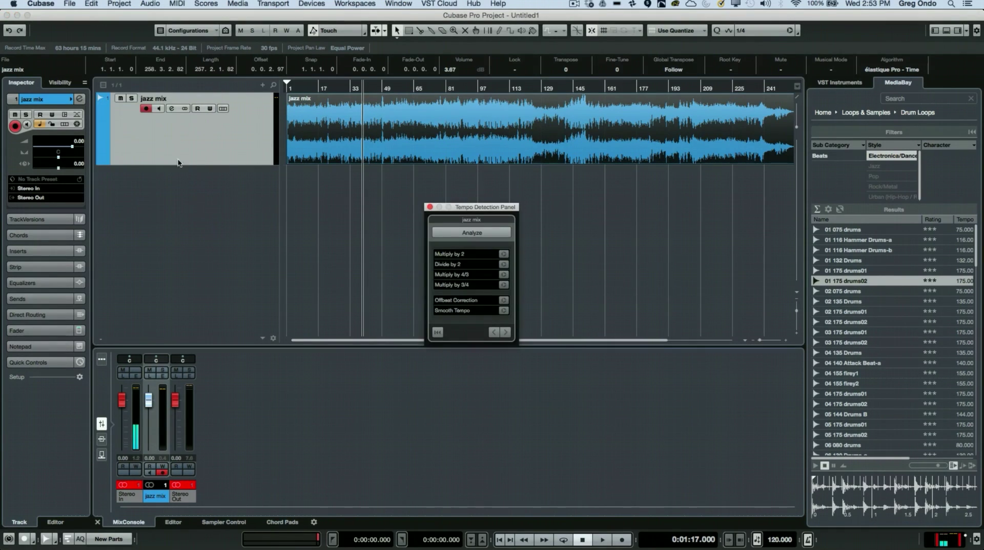
click(484, 236)
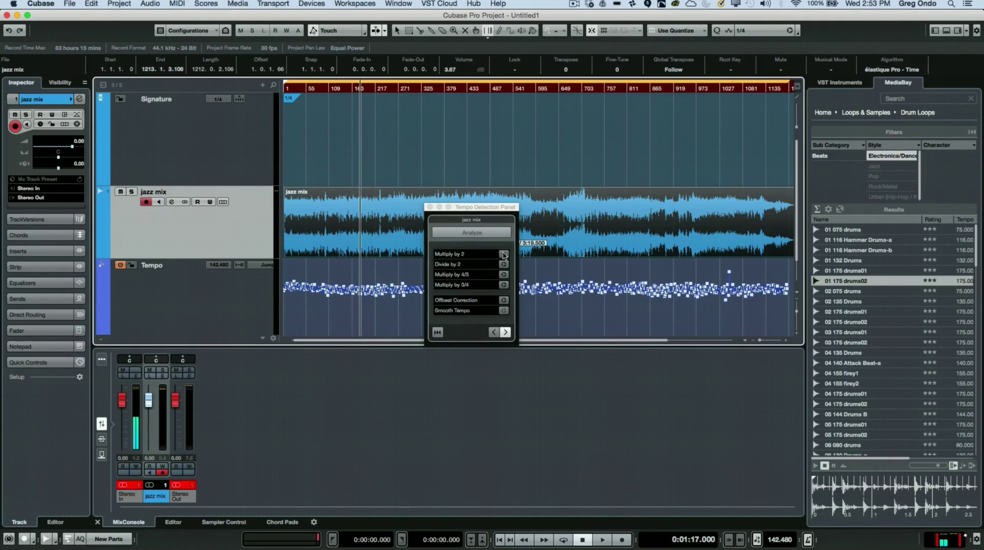
Close the Tempo Detection panel and play a few bars against the detected tempo.
click(430, 207)
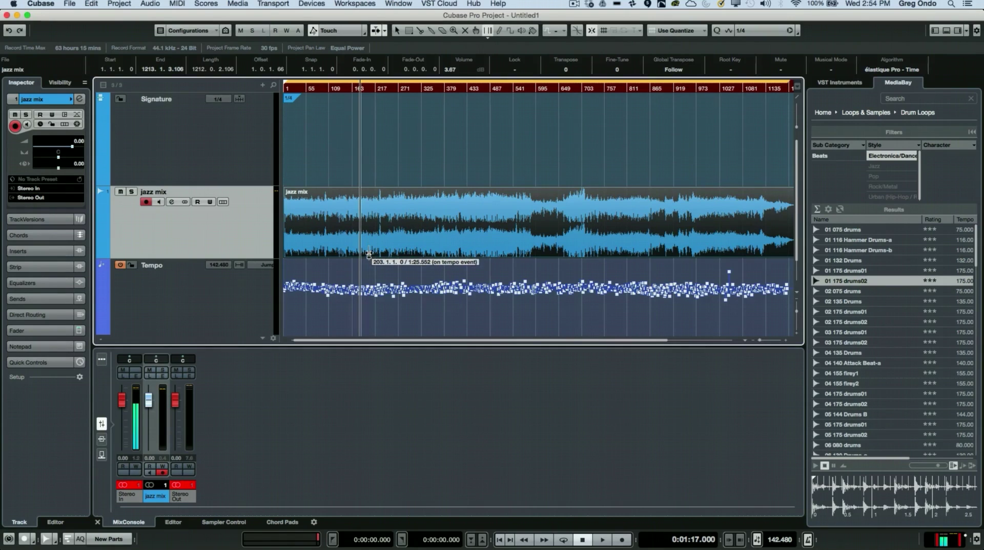
key(space)
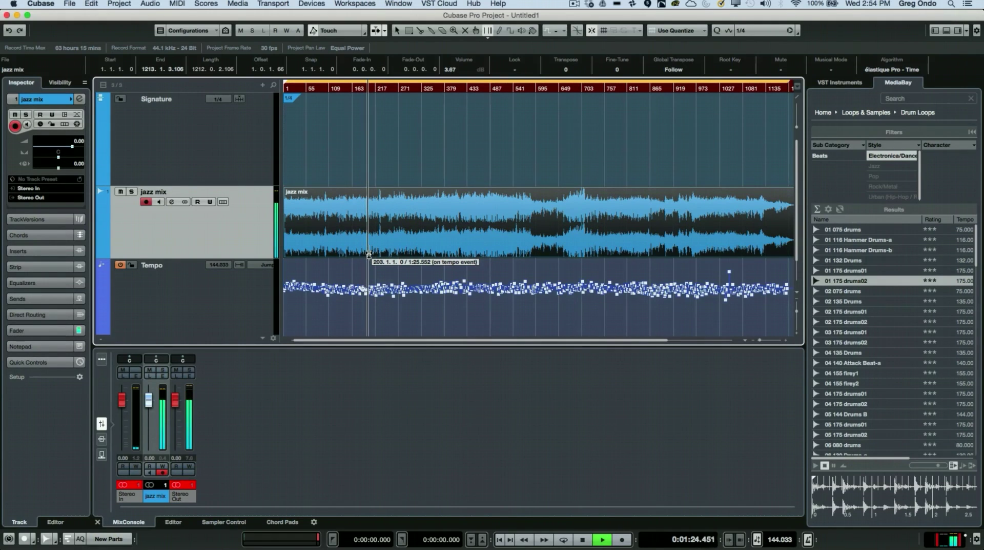
key(space)
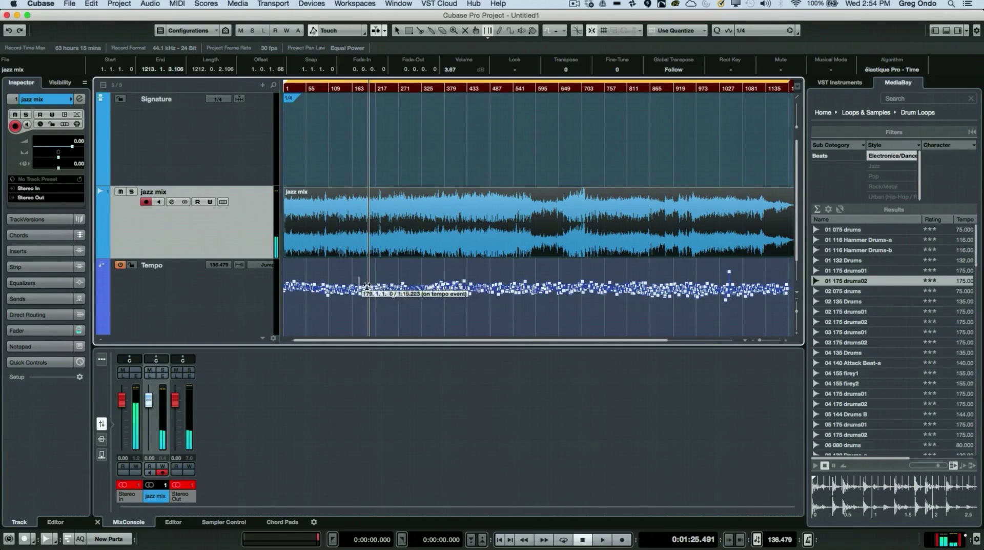
Return the playhead to the project start and zoom in on the opening bars' beats.
key(h)
key(h)
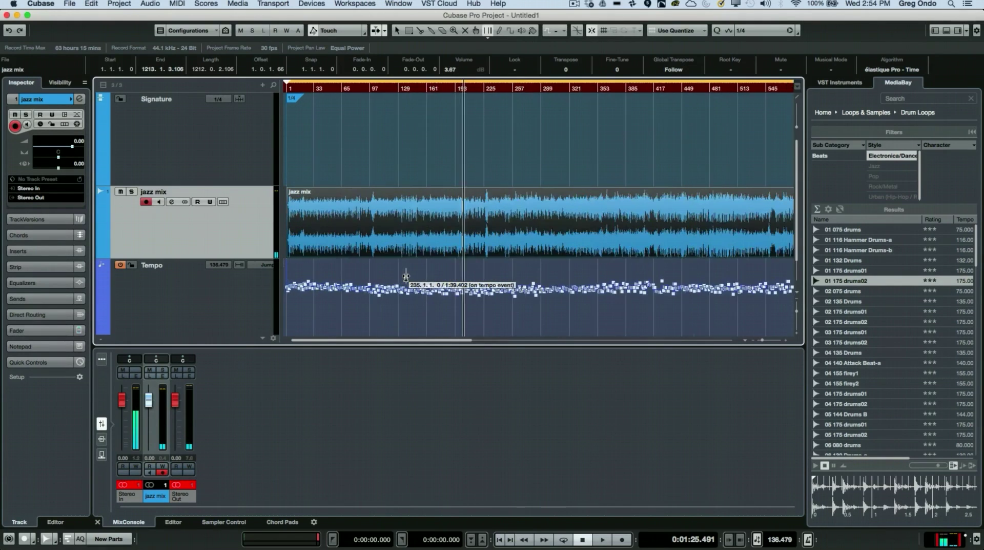
key(h)
key(h)
click(317, 90)
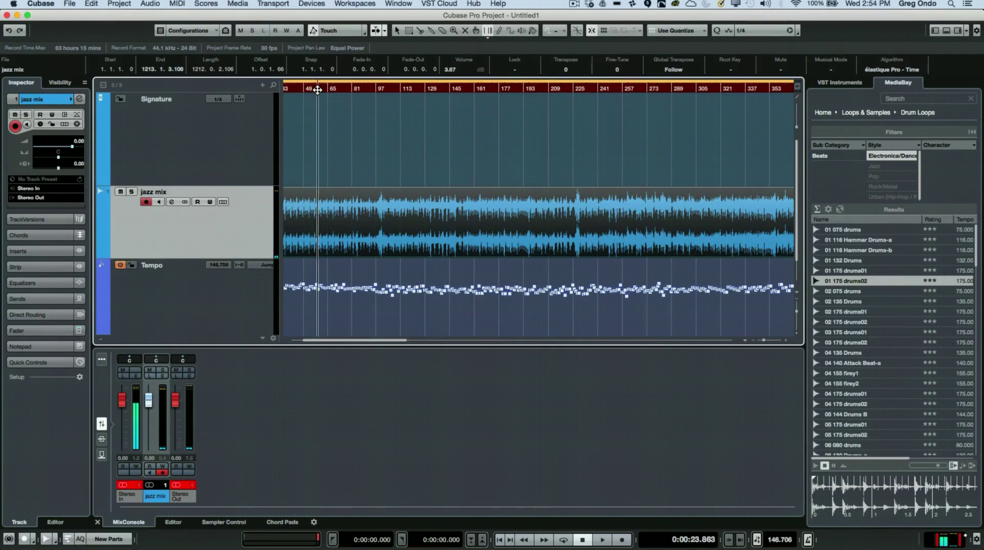
key(h)
key(comma)
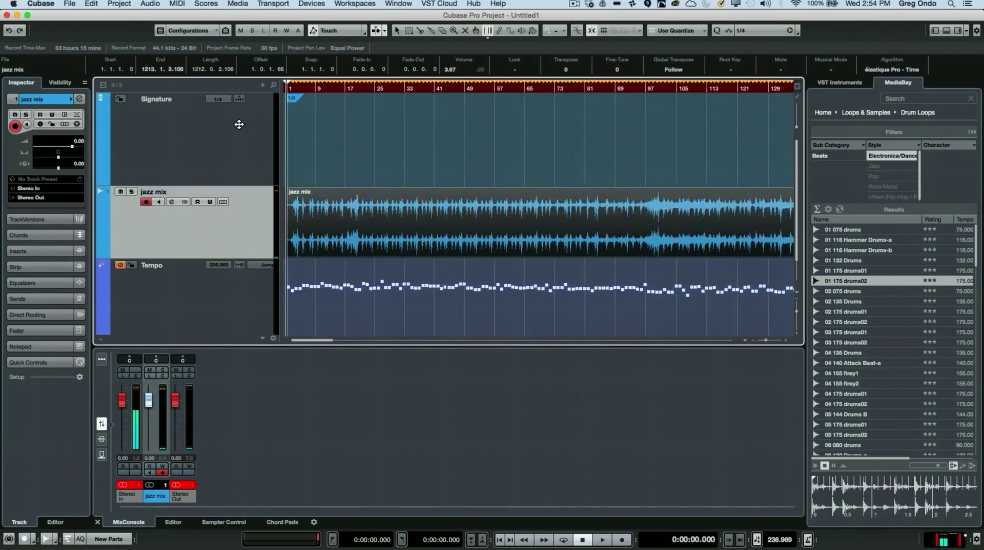
key(h)
key(h)
key(h)
key(h)
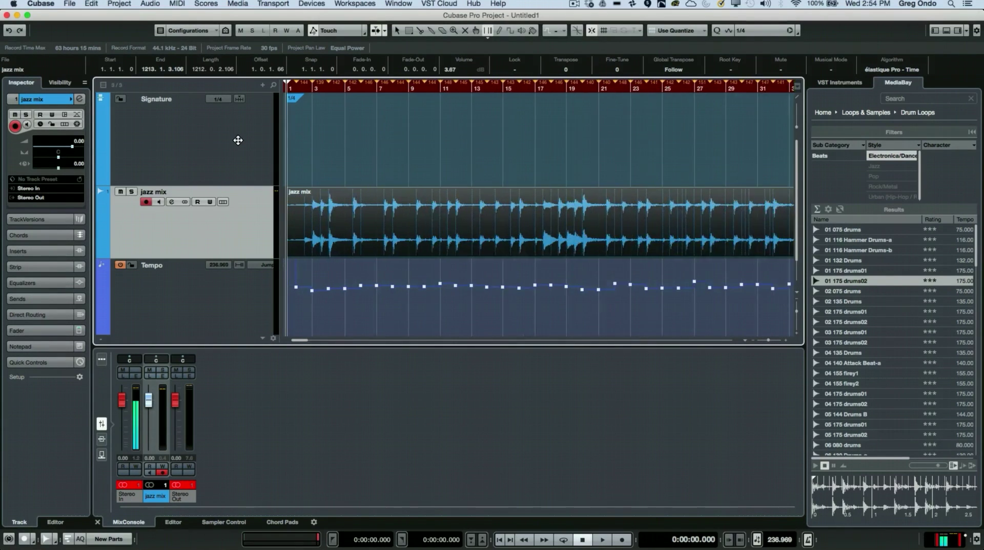
key(h)
key(h)
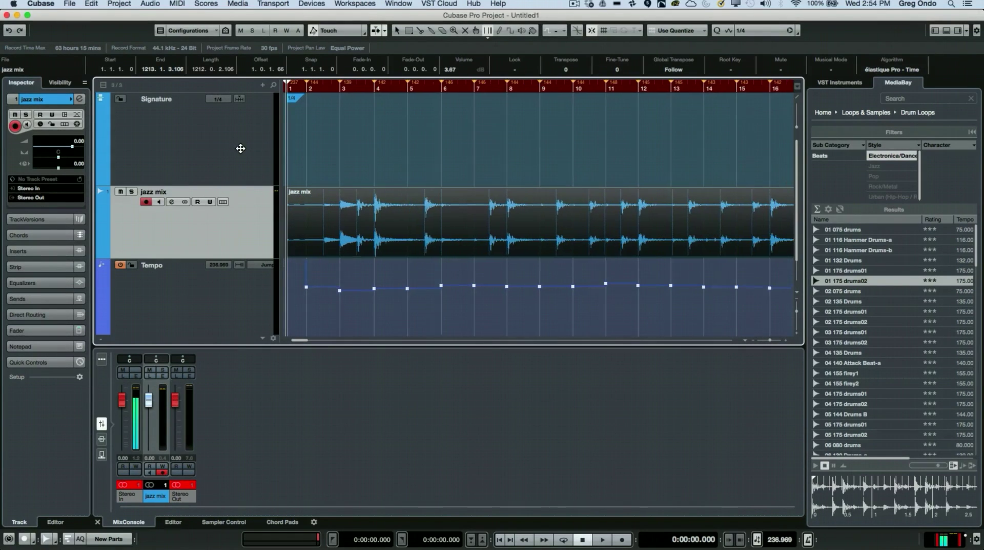
key(h)
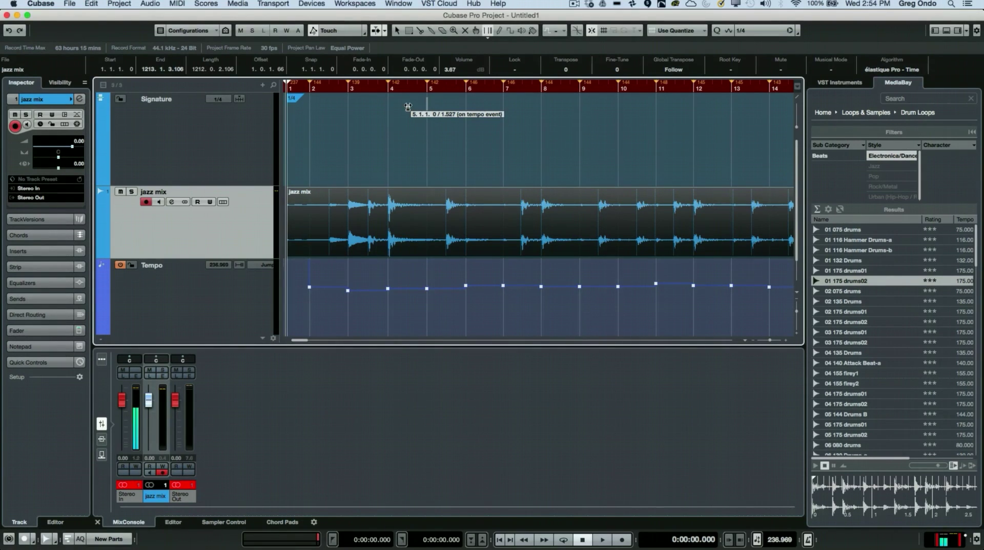
Play the opening bars, drag the playhead back to bar 1, and play again.
key(space)
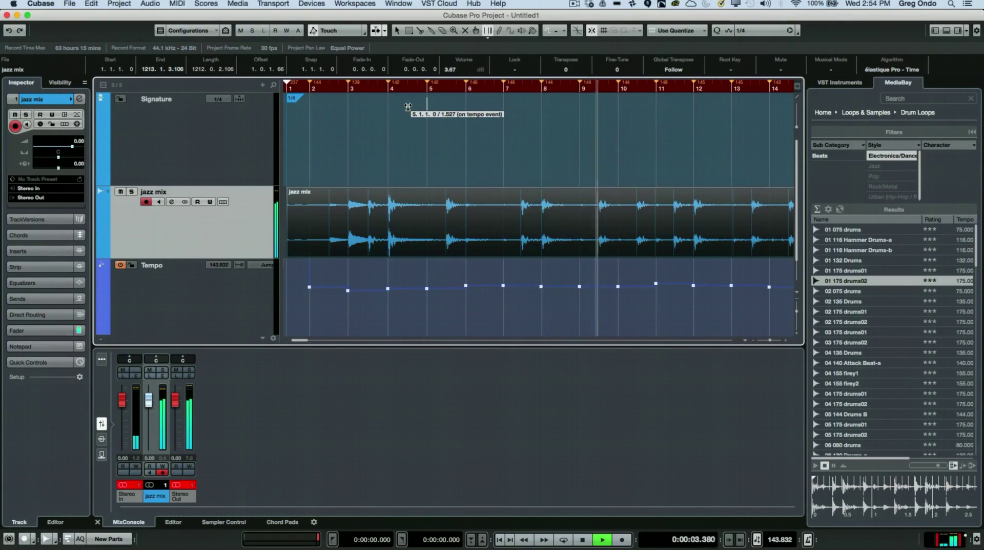
key(space)
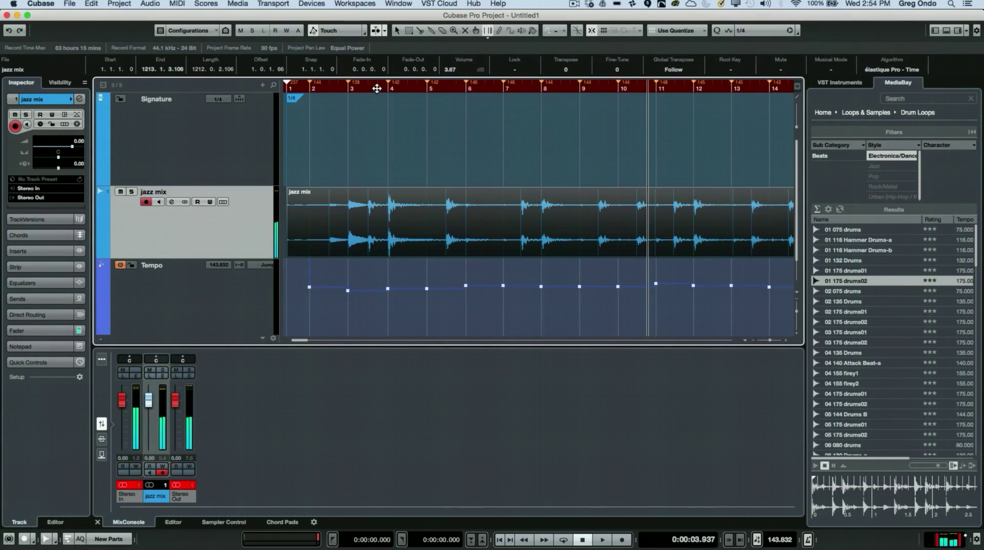
drag(377, 88, 274, 96)
key(space)
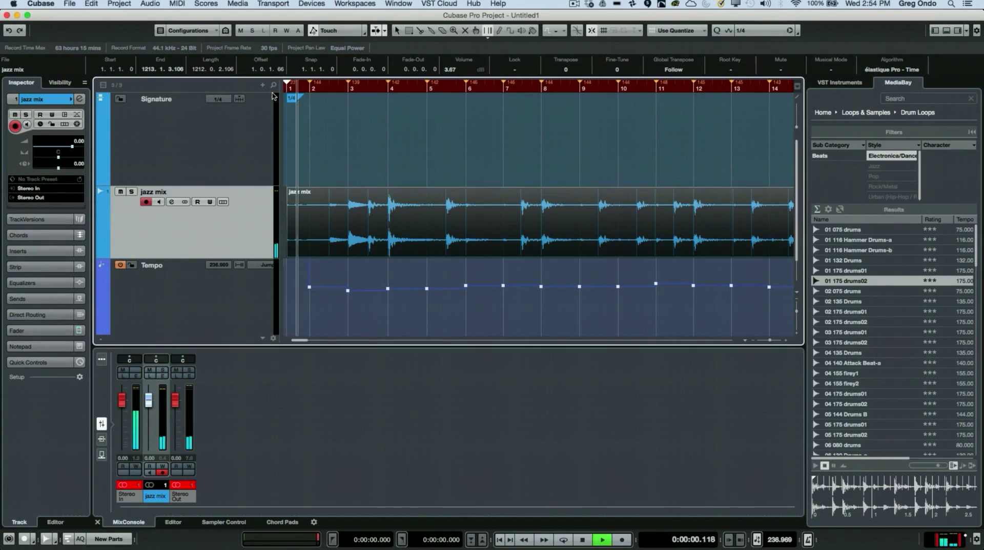
Draw a 4/4 signature at bar 4, zoom out to bars 1–21, and play.
right_click(388, 114)
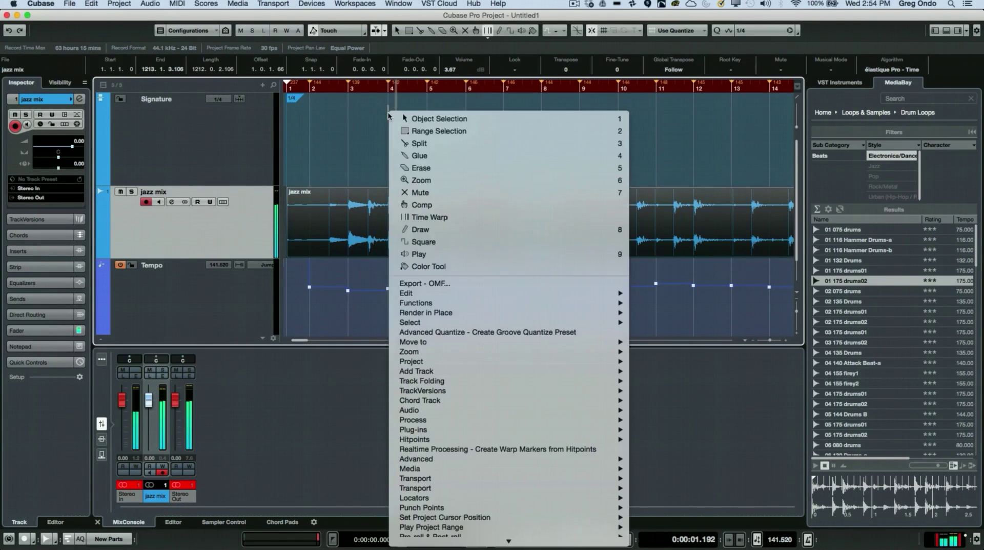
click(432, 232)
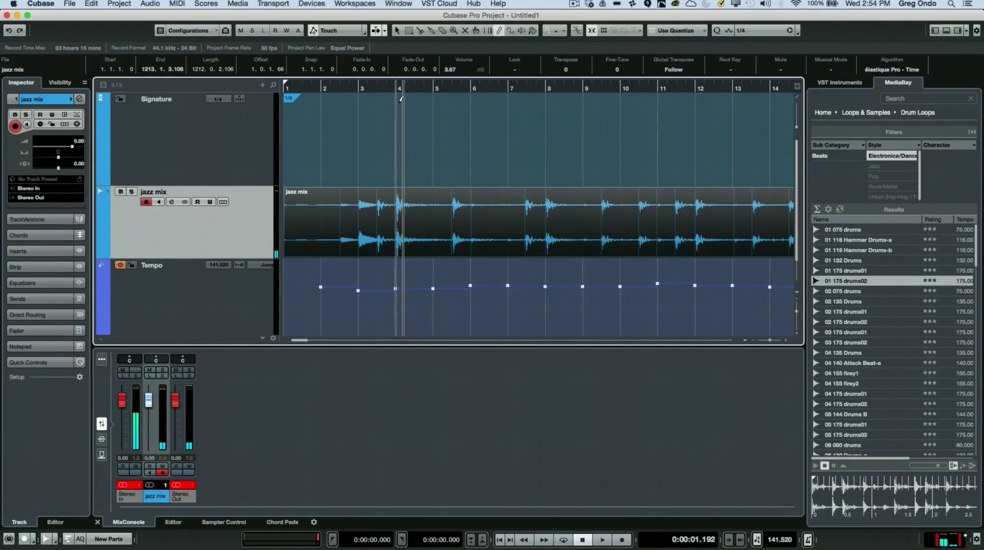
click(401, 99)
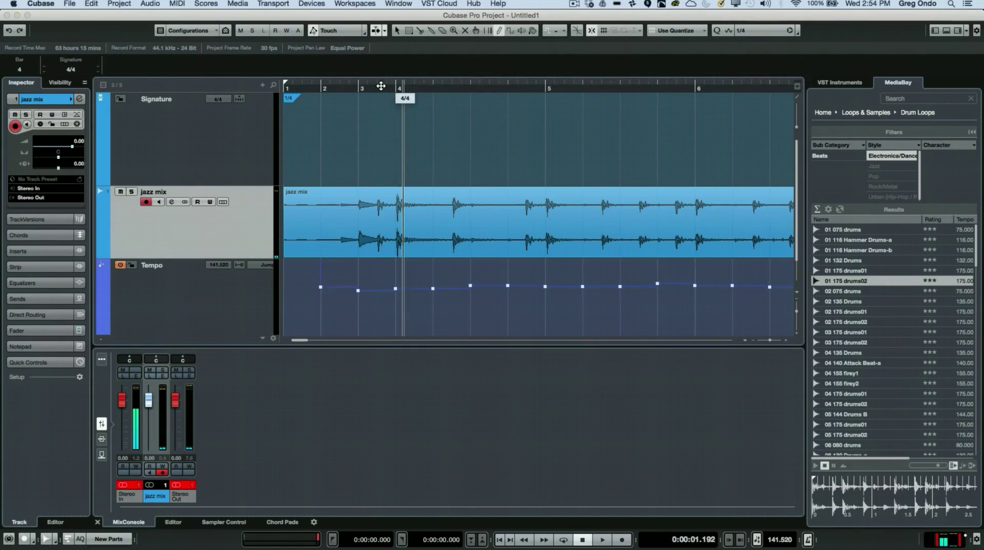
drag(381, 86, 362, 36)
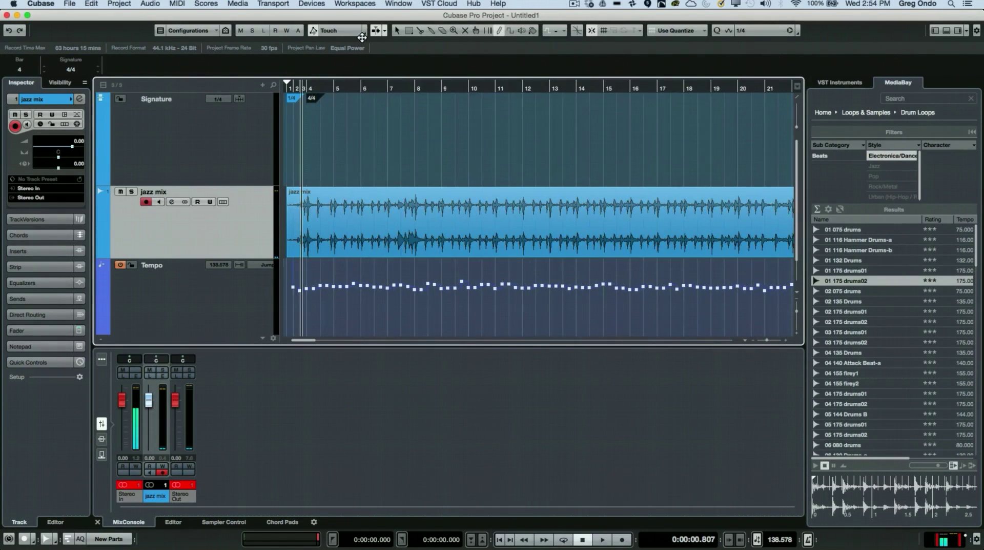
key(space)
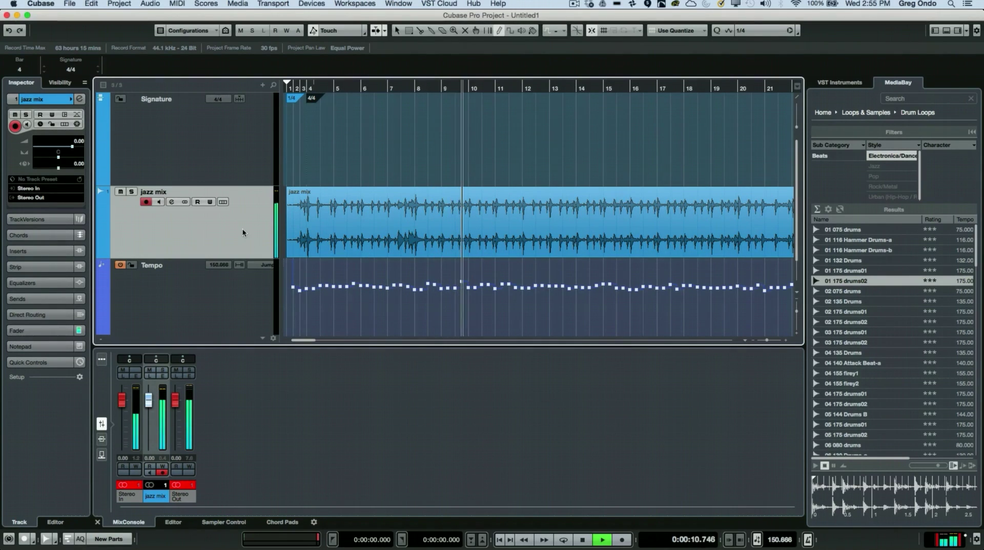
Put Tempo above jazz mix, shorten Signature, and preview 02 075 drums before 01 175 drums02.
key(space)
drag(228, 298, 233, 237)
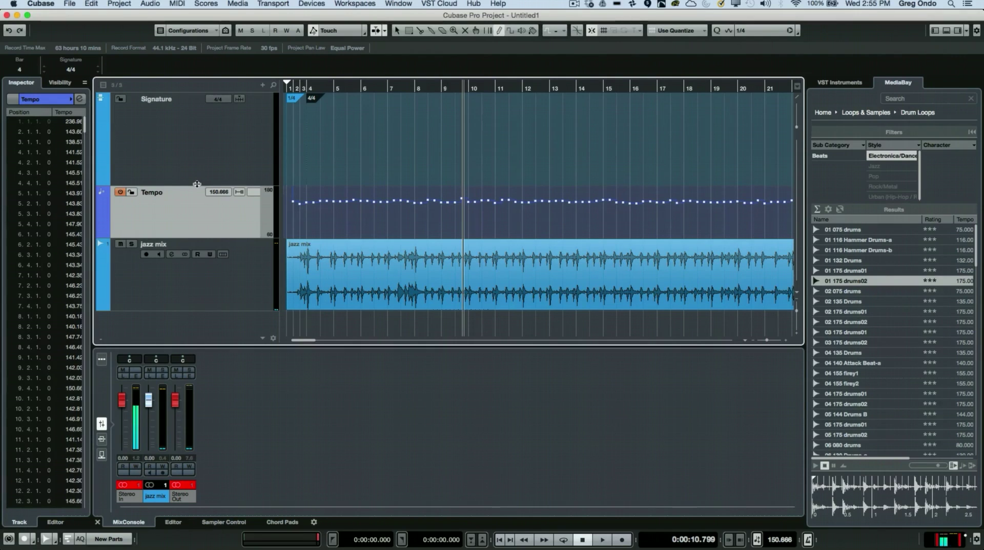
drag(203, 183, 199, 135)
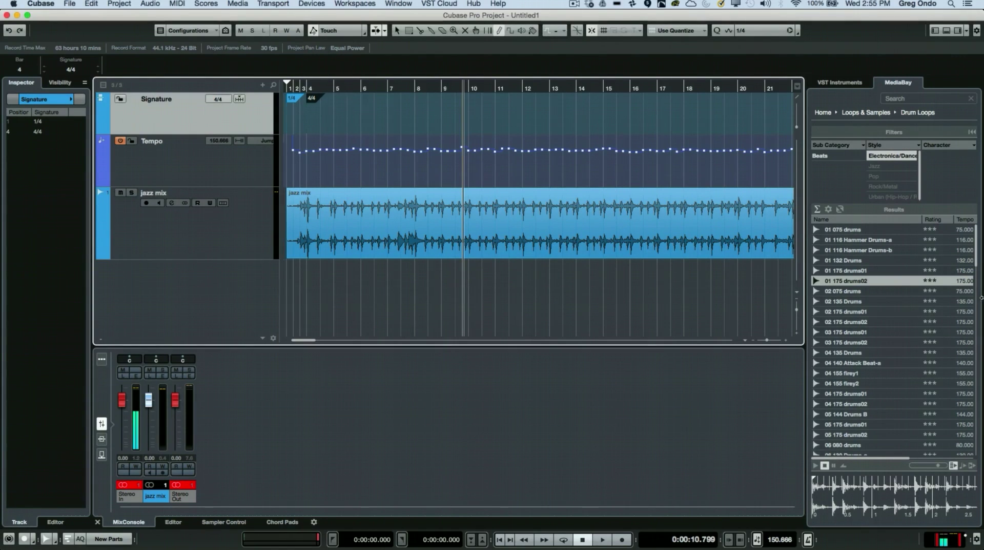
click(847, 291)
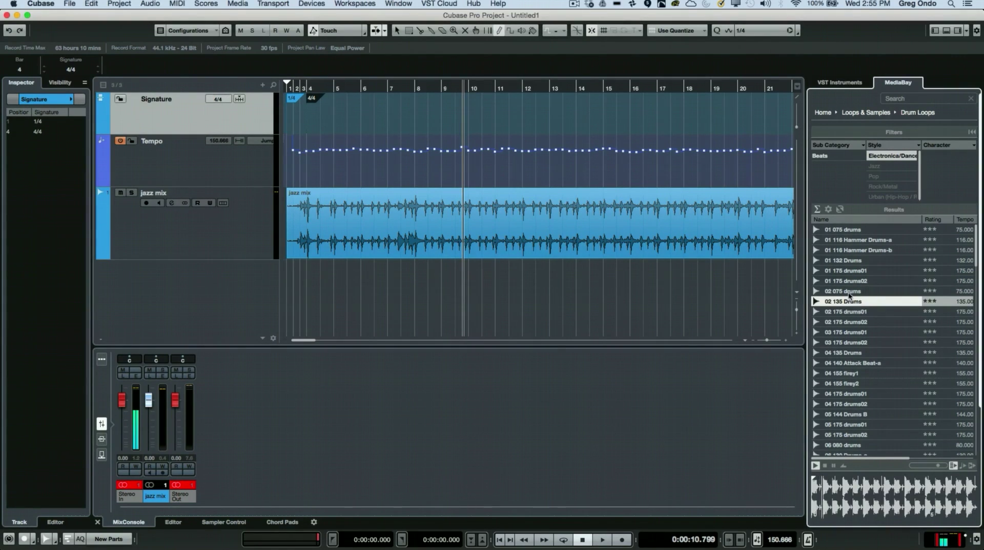
click(851, 281)
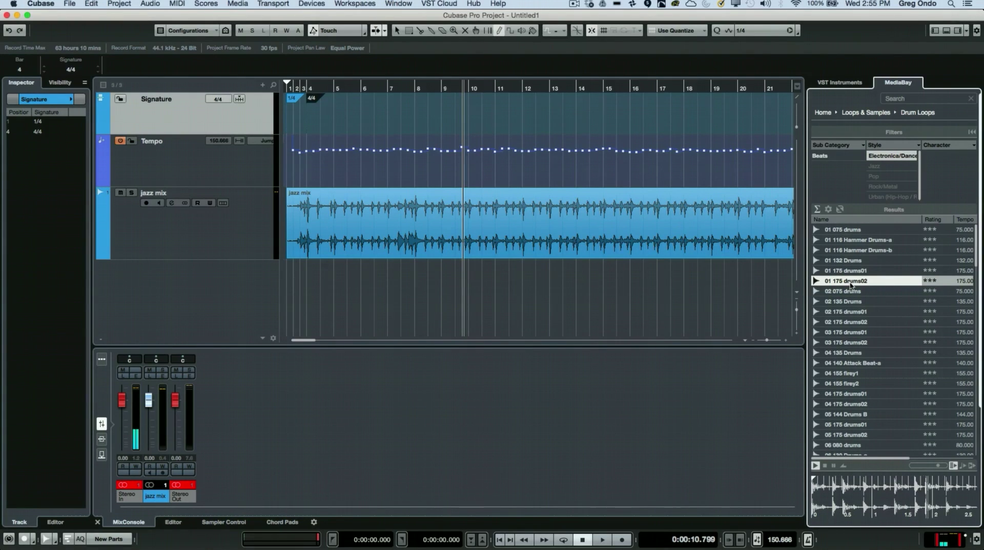
Drop the 01 175 drums02 loop at bar 4 on a new track and select it.
mouse_move(851, 286)
mouse_down()
mouse_move(536, 347)
mouse_move(518, 332)
mouse_move(375, 317)
mouse_move(344, 295)
mouse_move(310, 290)
mouse_up()
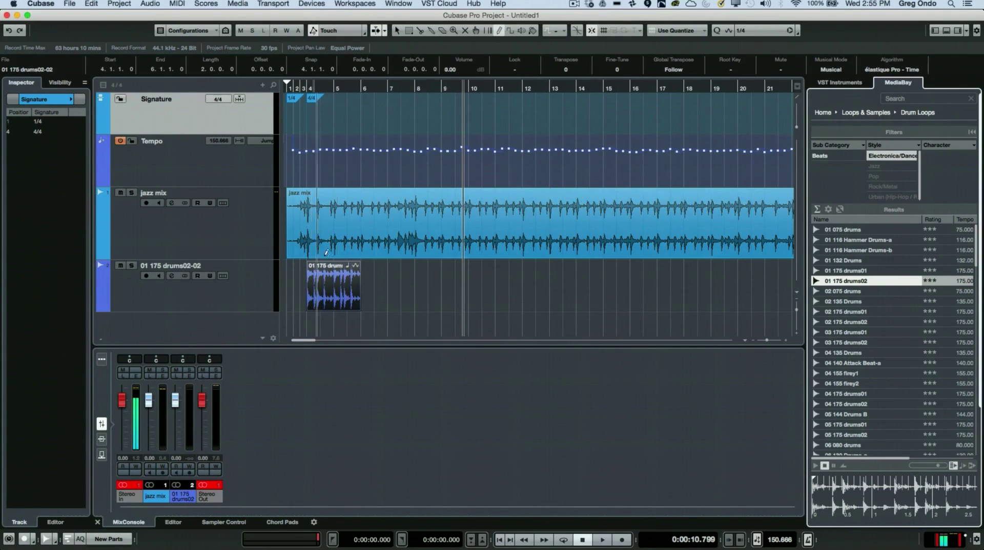
right_click(409, 157)
click(417, 166)
click(310, 295)
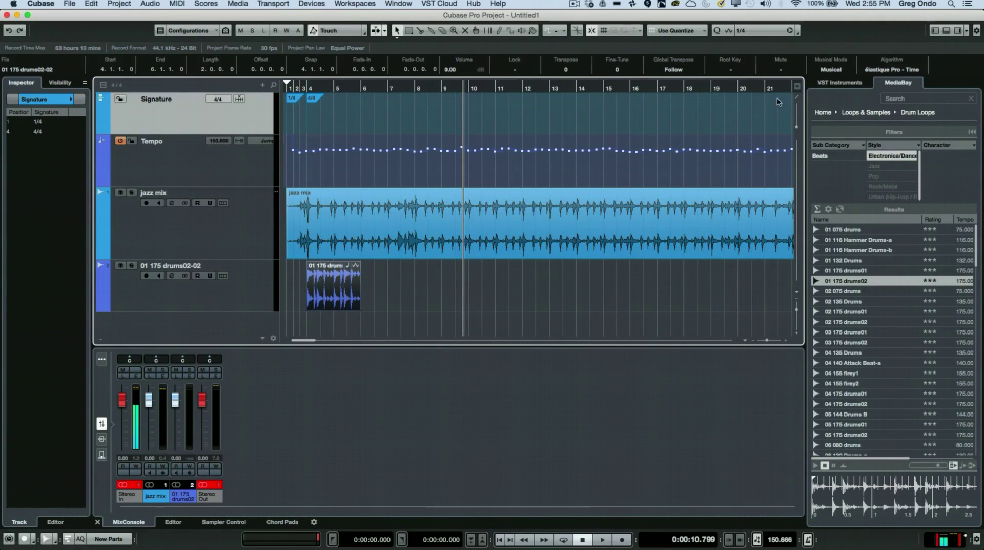
Keep Musical Mode on for the loop and repeat it 7 times out to bar 19.
click(831, 71)
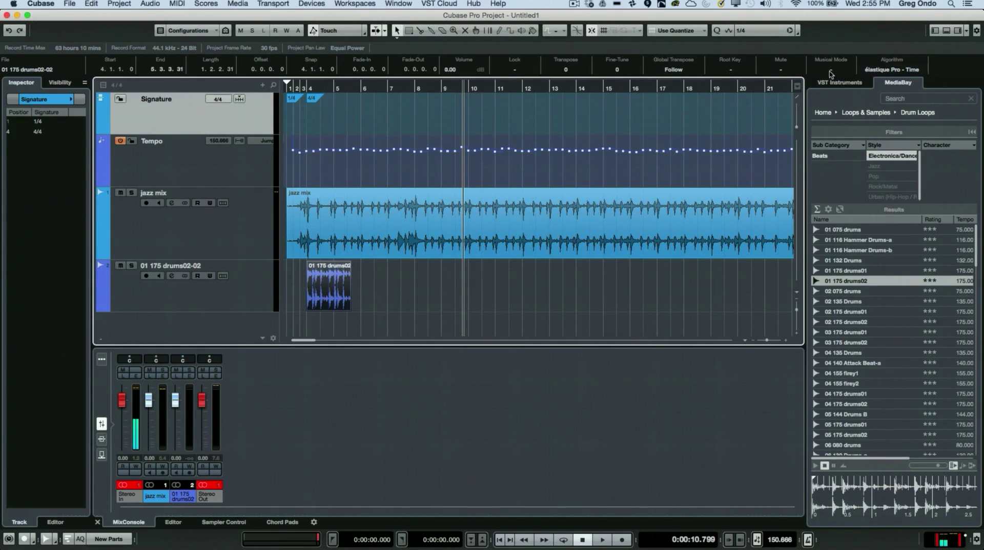
click(834, 70)
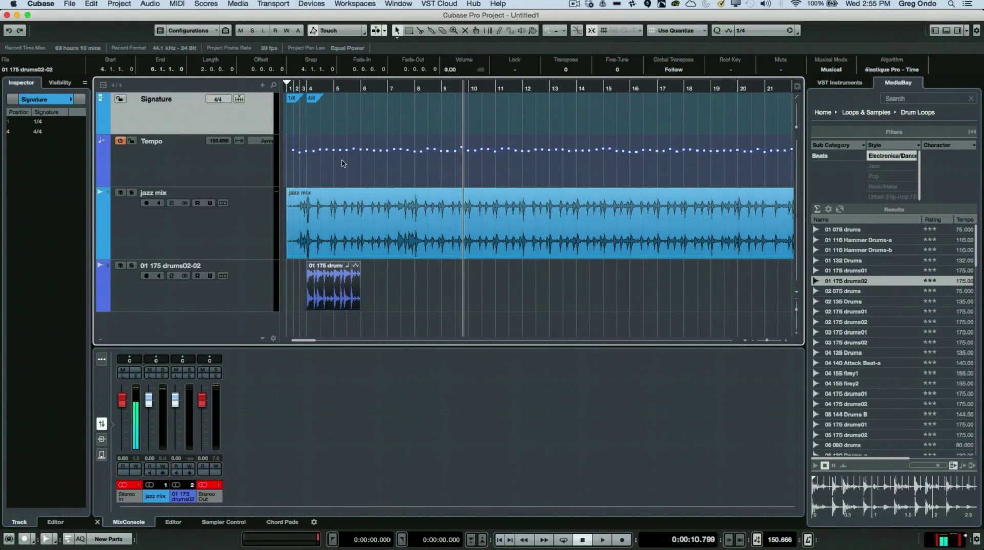
drag(358, 288, 761, 279)
Play from the start, lower the drums02 fader to -5.77 dB, then stop.
key(Home)
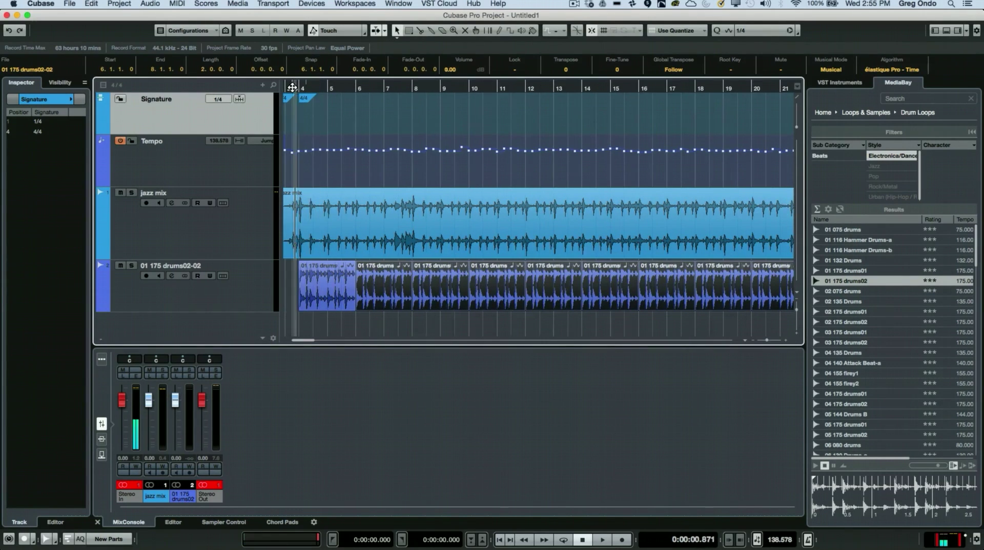
key(space)
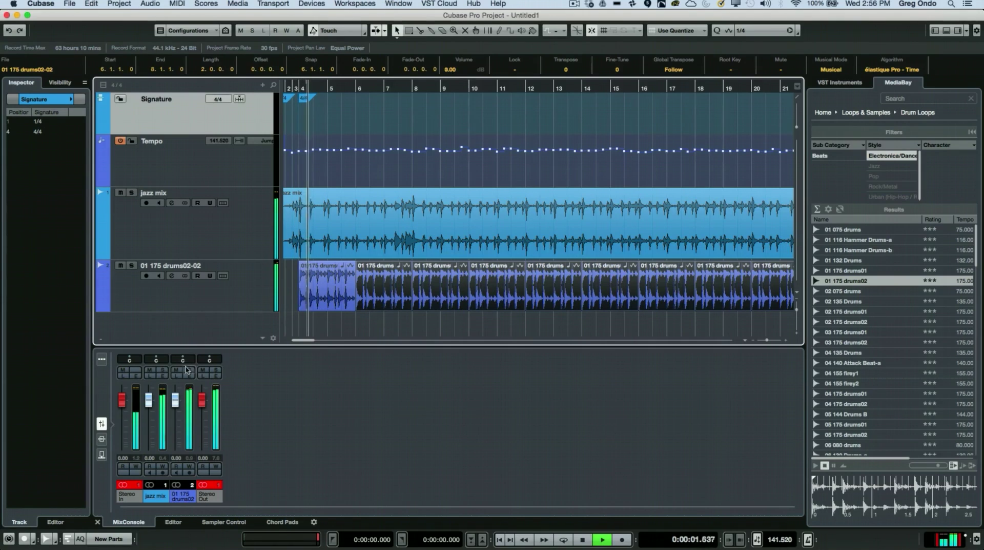
drag(179, 398, 177, 410)
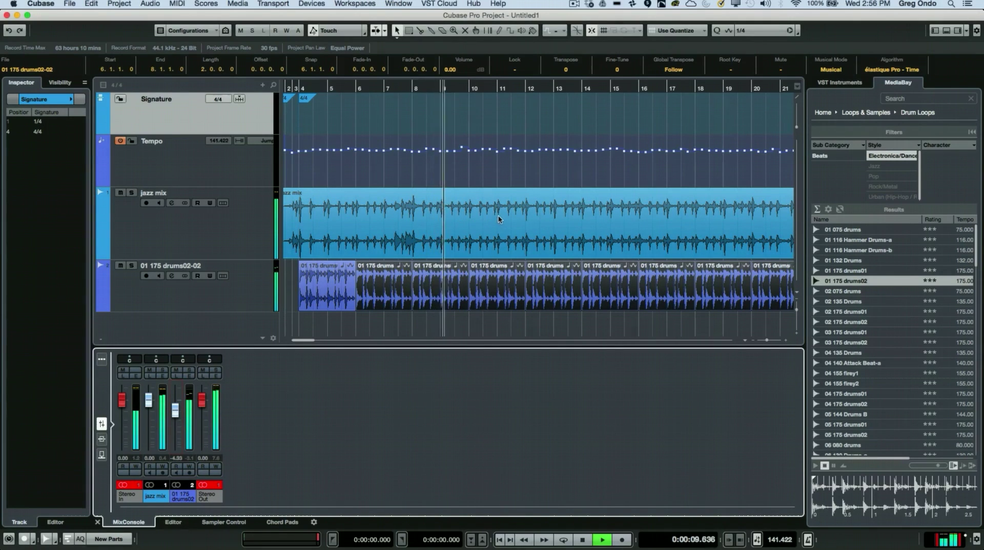
drag(175, 413, 181, 422)
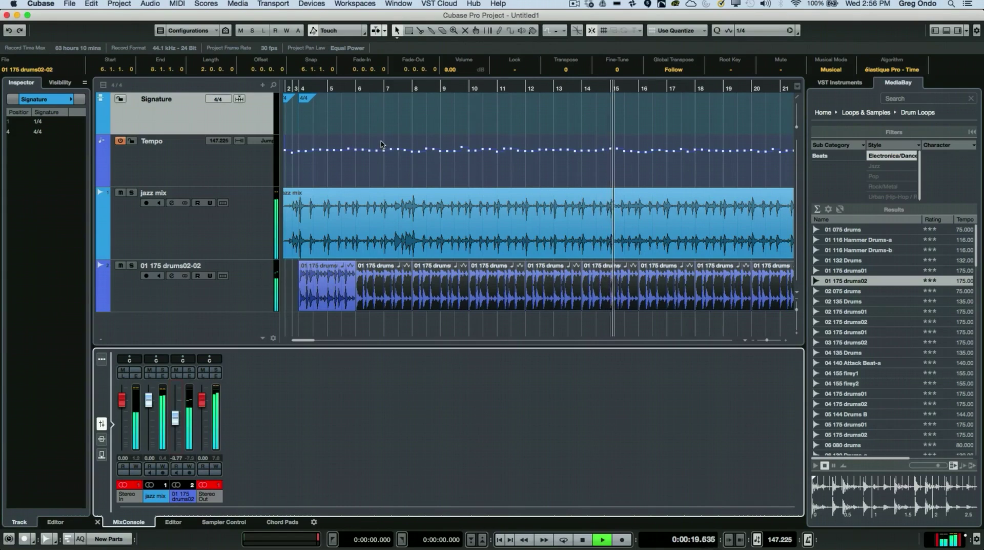
key(space)
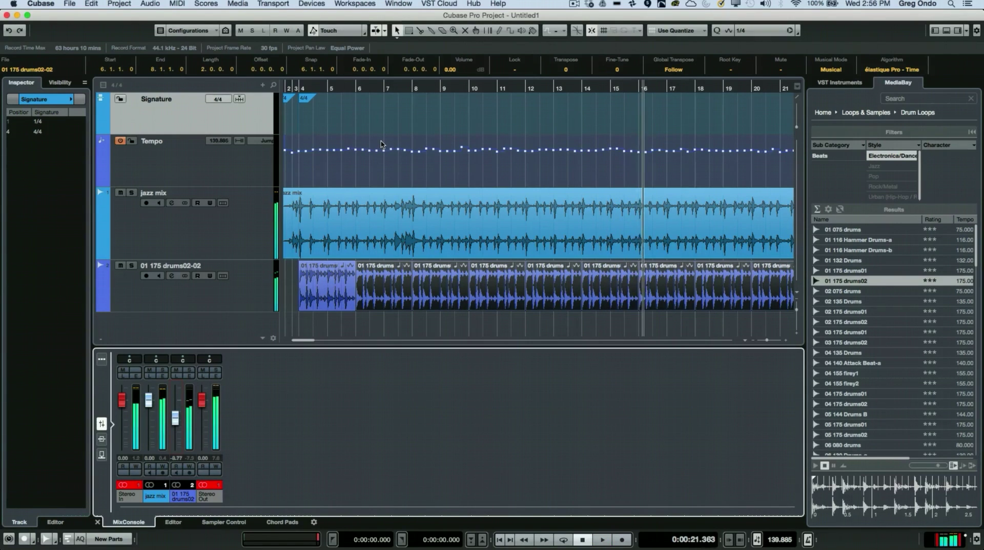